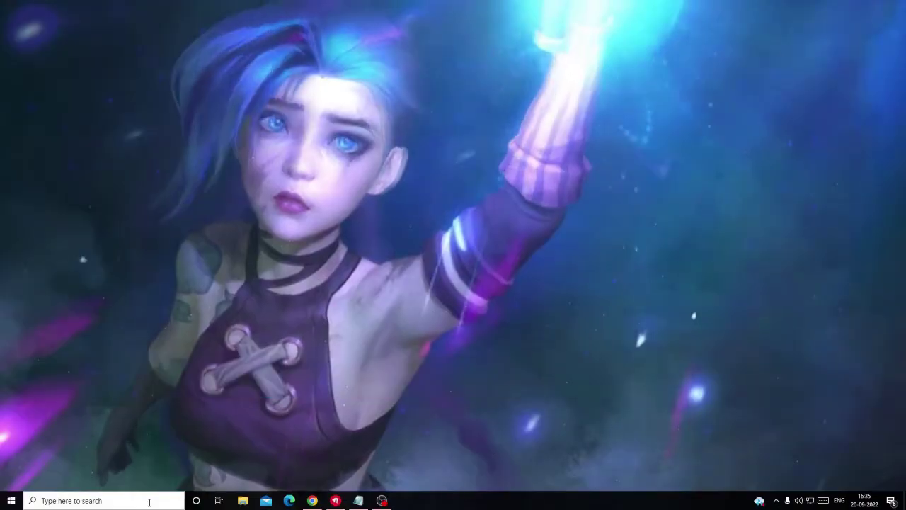
Search 'troubl', open Troubleshoot settings and show the Additional troubleshooters list.
left_click(149, 502)
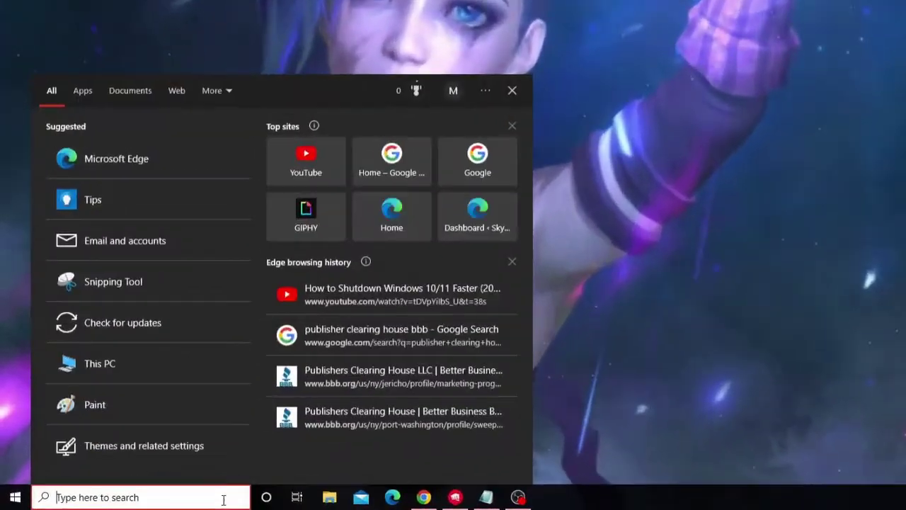
type("troubl")
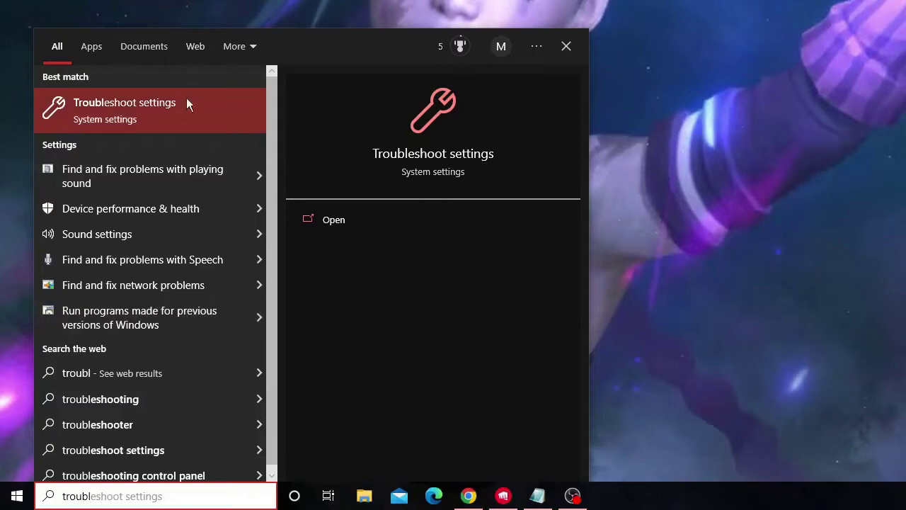
left_click(188, 109)
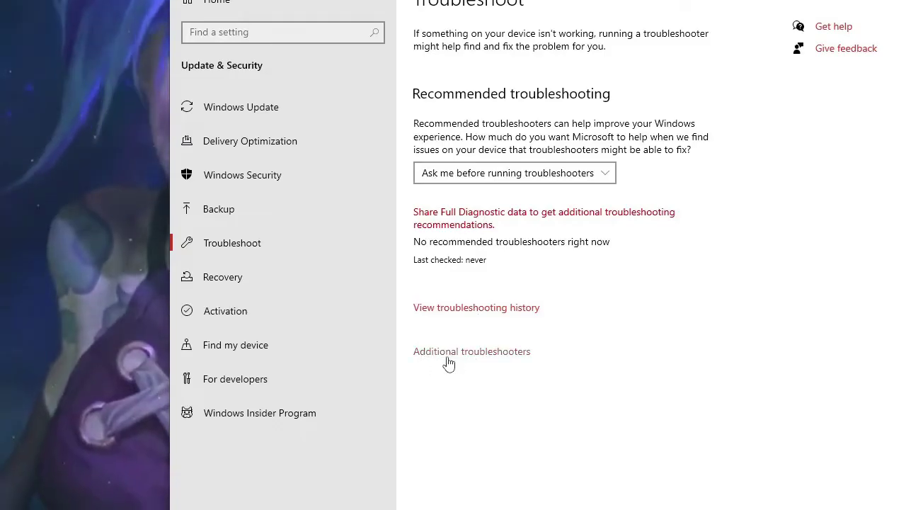
left_click(488, 354)
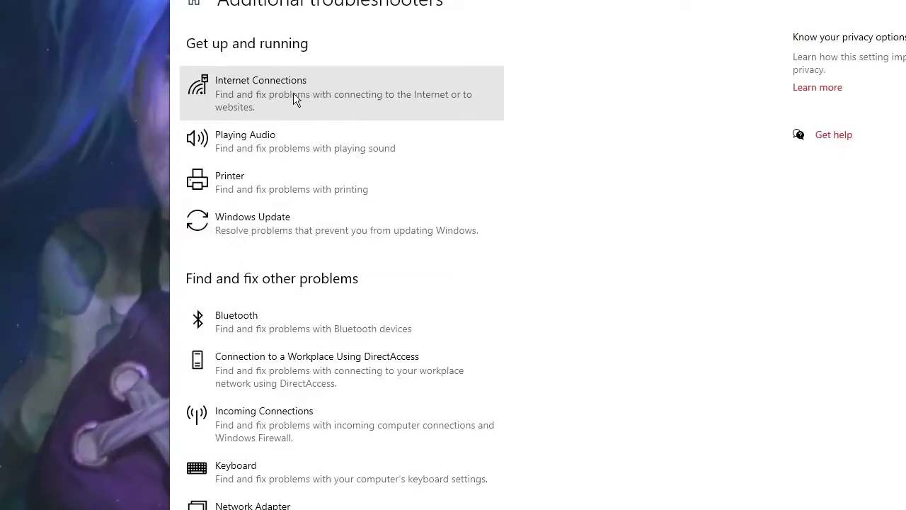
Run the Internet Connections troubleshooter from the Additional troubleshooters list.
left_click(324, 95)
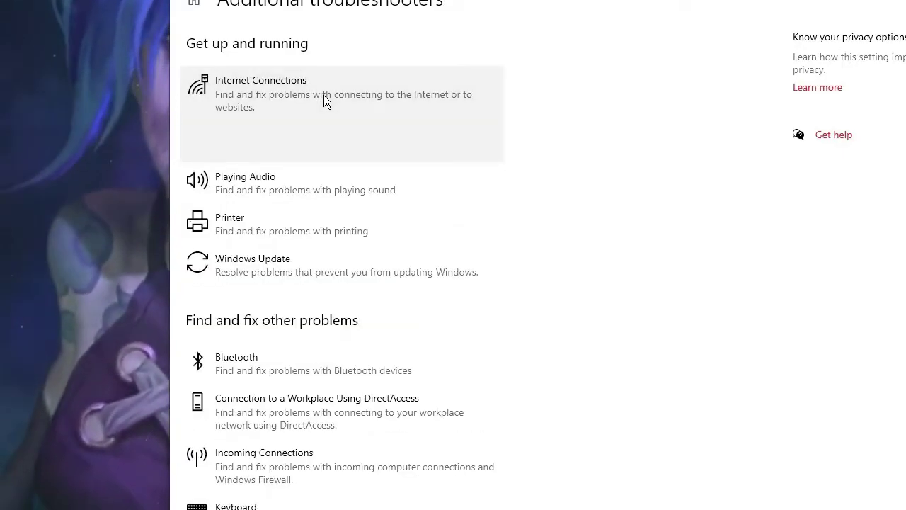
left_click(424, 149)
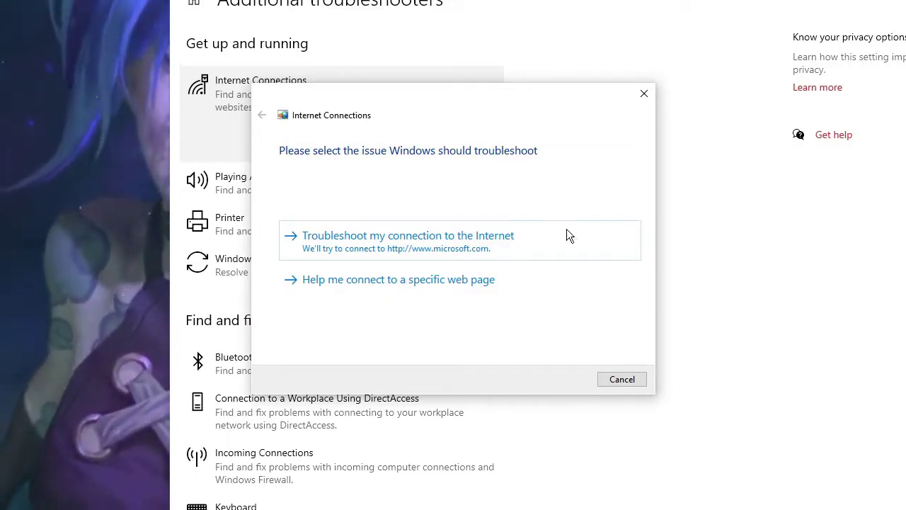
Cancel the Internet Connections troubleshooter and start the Network Adapter troubleshooter instead.
left_click(628, 384)
scroll(328, 193, "down", 3)
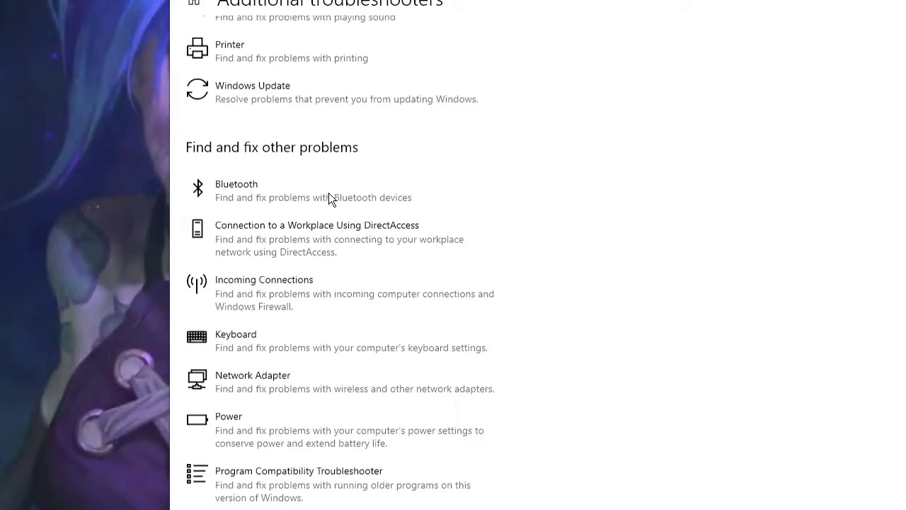
scroll(314, 198, "down", 3)
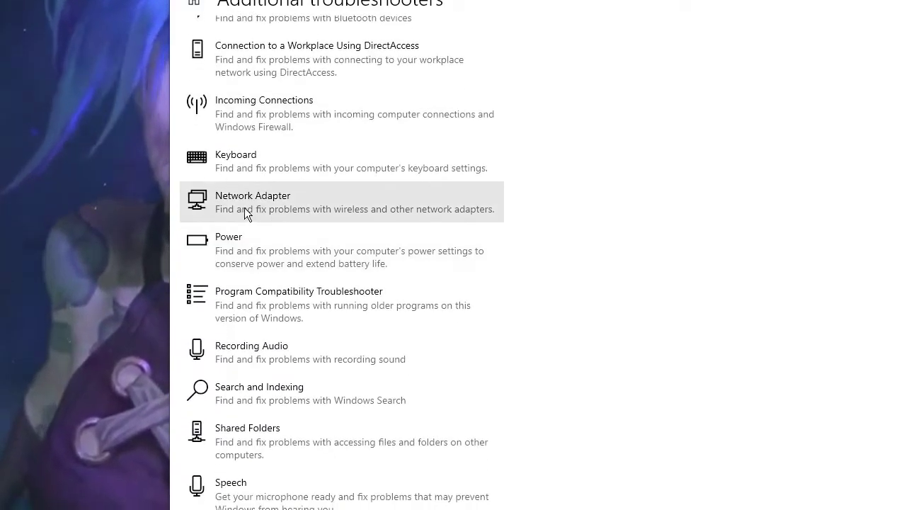
left_click(309, 209)
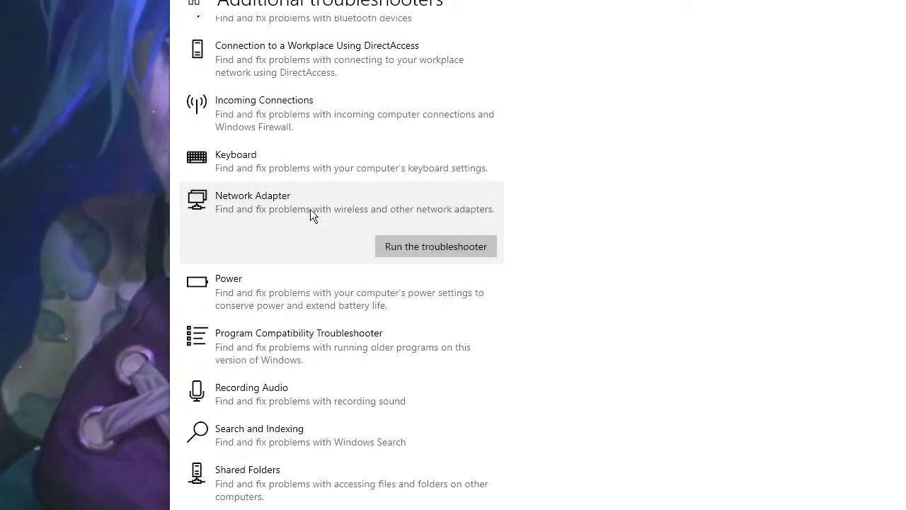
left_click(429, 247)
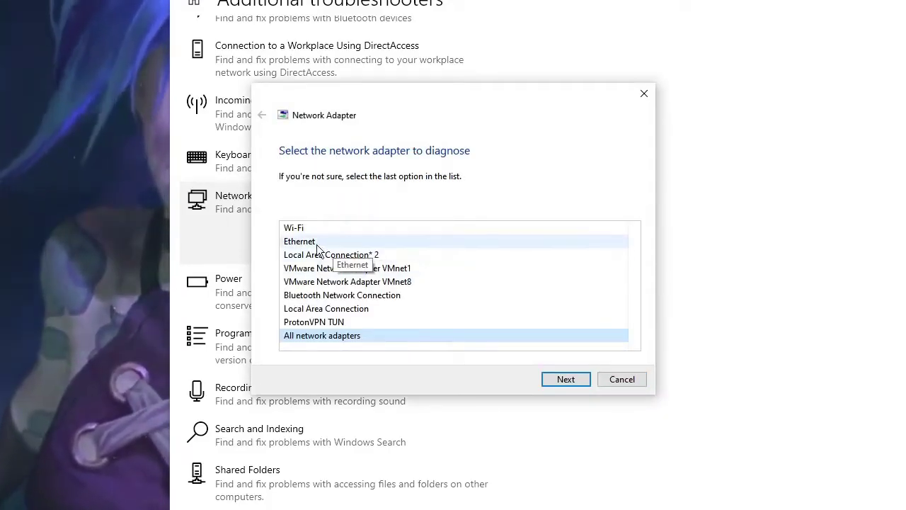
Diagnose the Ethernet adapter and close the troubleshooter once it finds no problem.
left_click(312, 244)
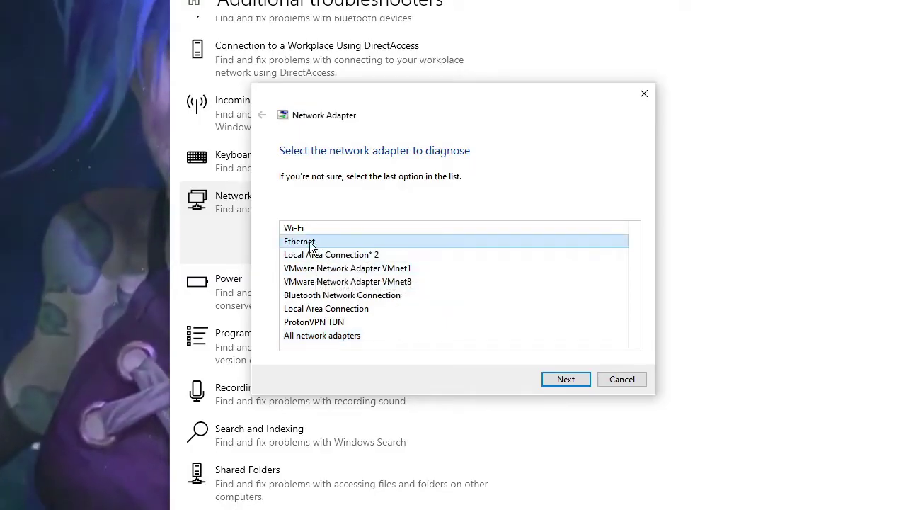
left_click(566, 378)
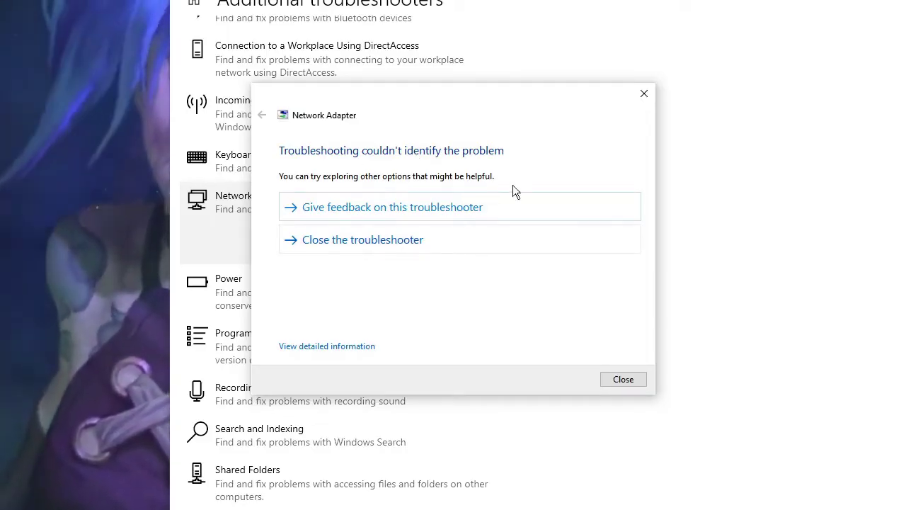
left_click(629, 383)
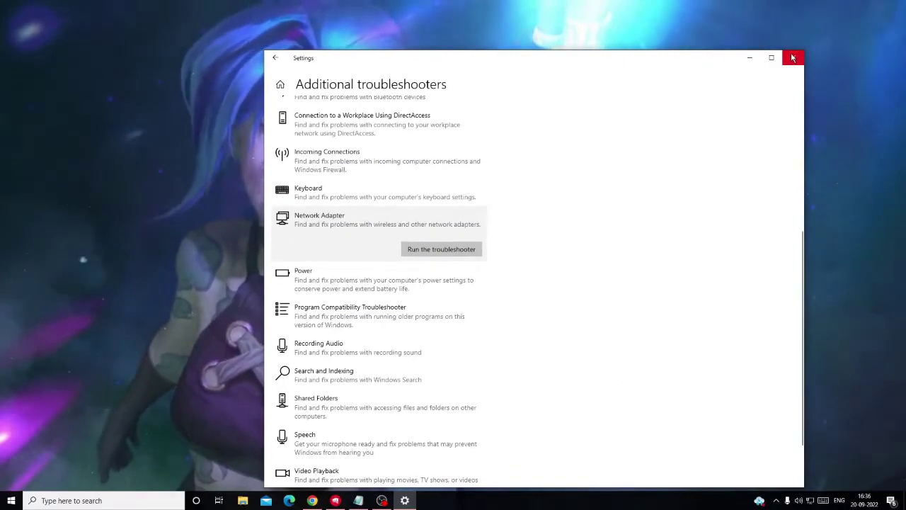
Close Settings and launch Device Manager from the Start button's right-click menu.
left_click(793, 59)
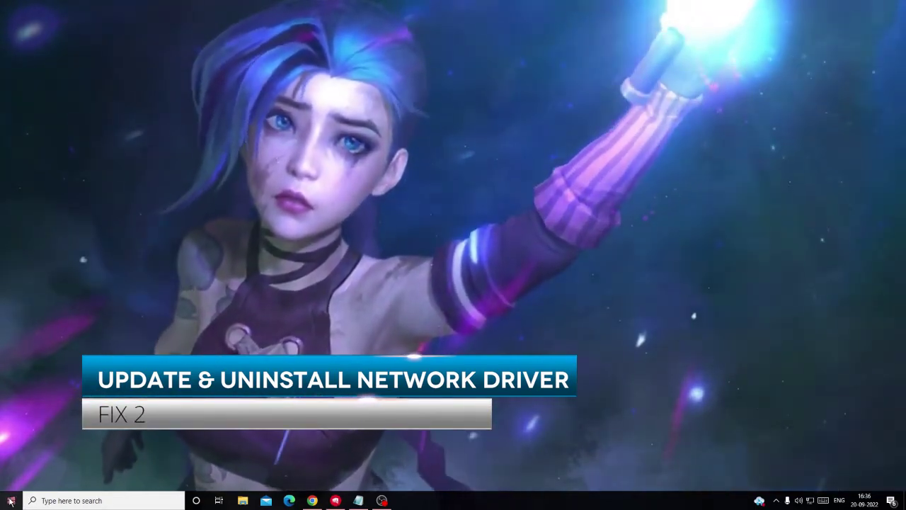
right_click(12, 503)
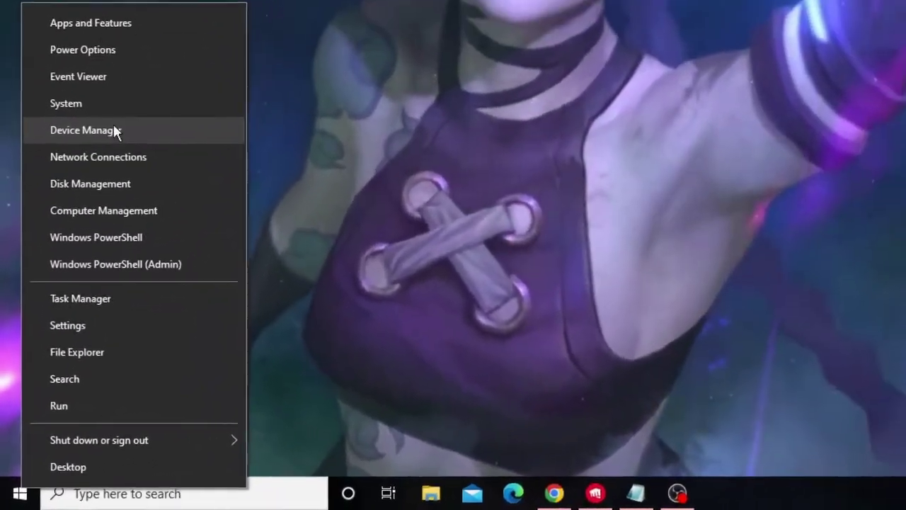
left_click(80, 219)
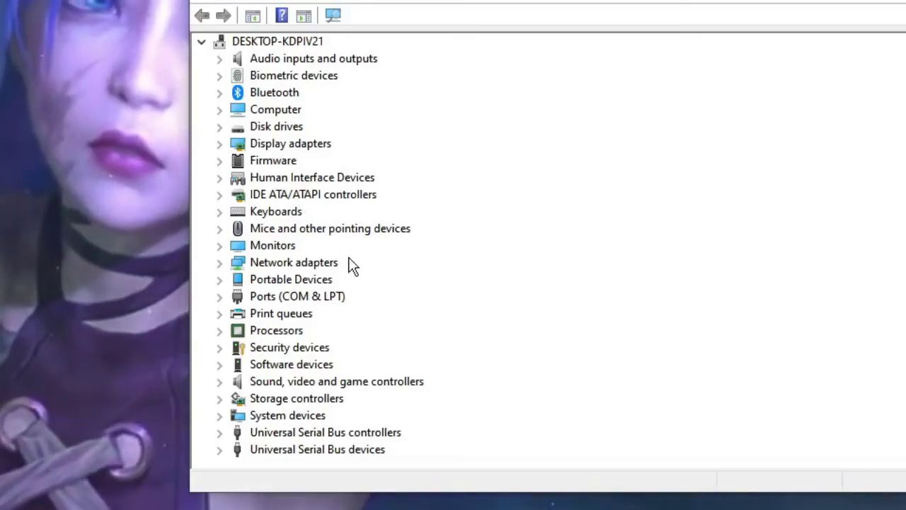
Expand Network adapters and select the Realtek PCIe GbE Family Controller.
double_click(296, 263)
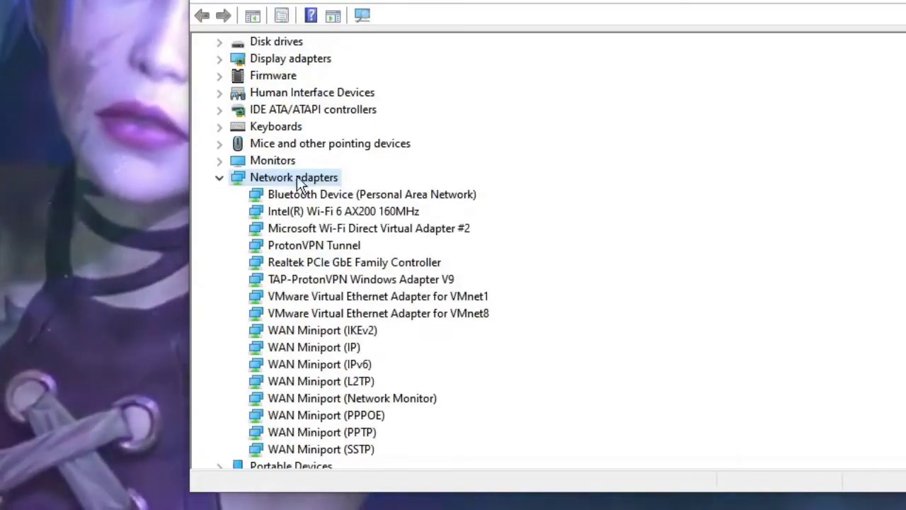
left_click(301, 195)
left_click(286, 213)
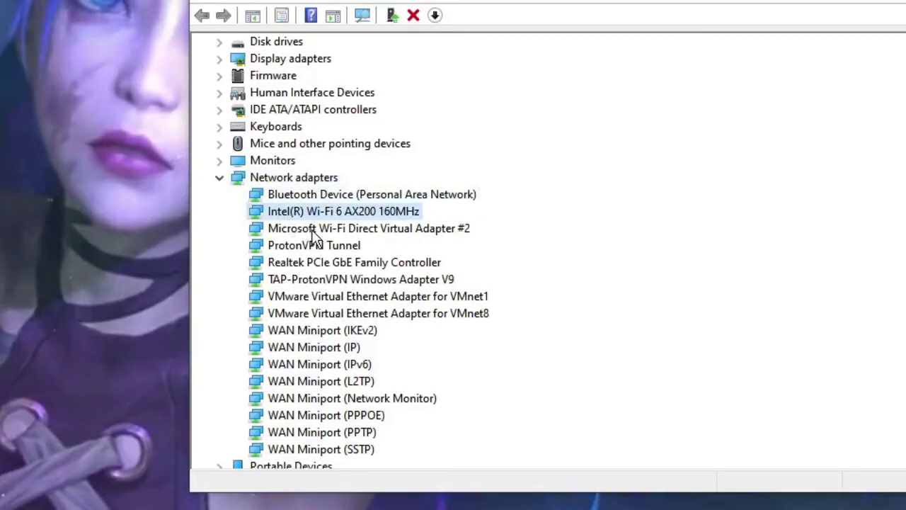
left_click(305, 265)
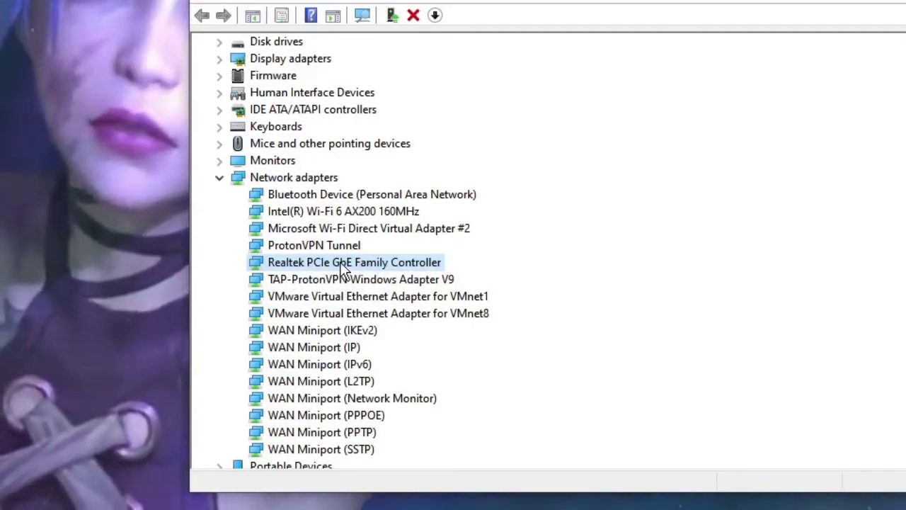
Search automatically for a newer Realtek PCIe GbE Family Controller driver, then dismiss the result.
right_click(340, 263)
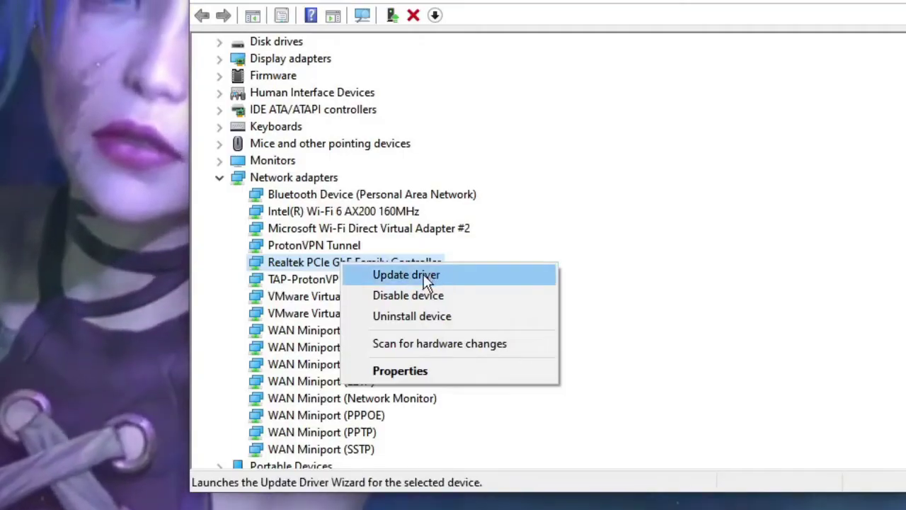
left_click(422, 275)
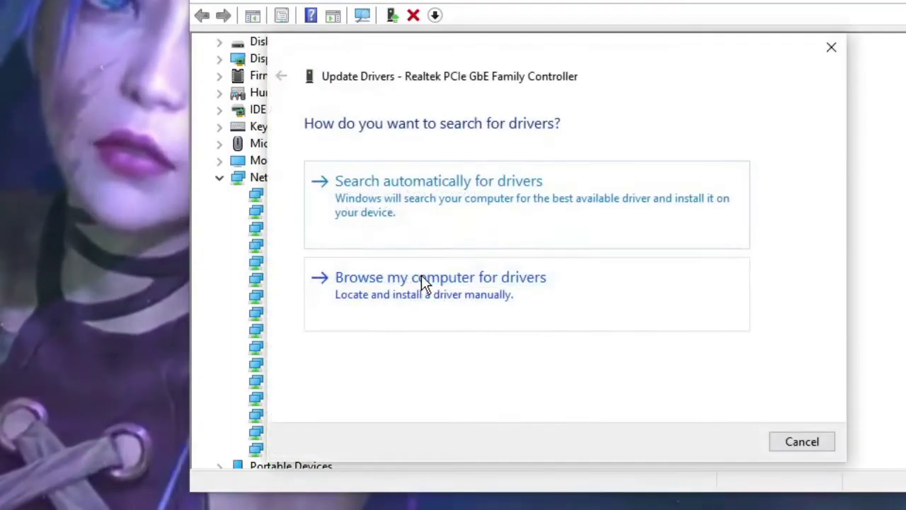
left_click(447, 201)
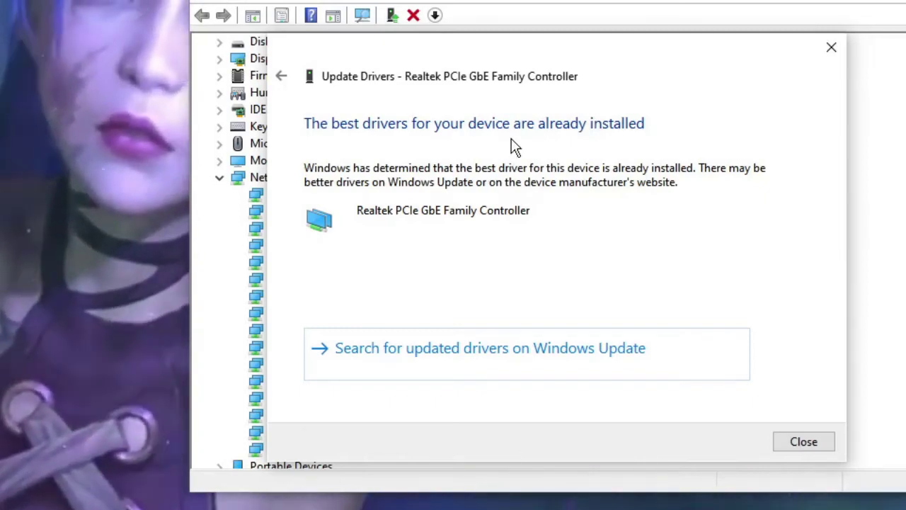
key("Escape")
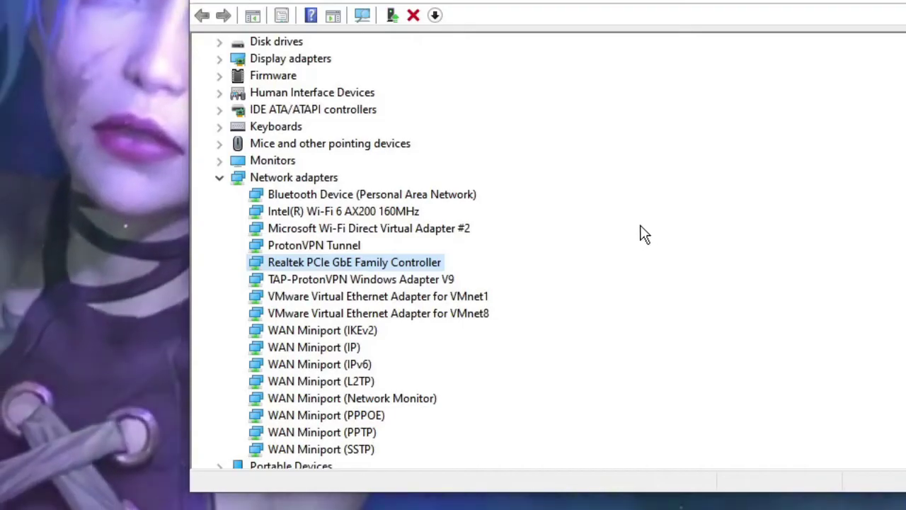
Begin uninstalling the Realtek PCIe GbE Family Controller, then cancel to keep it installed.
right_click(368, 260)
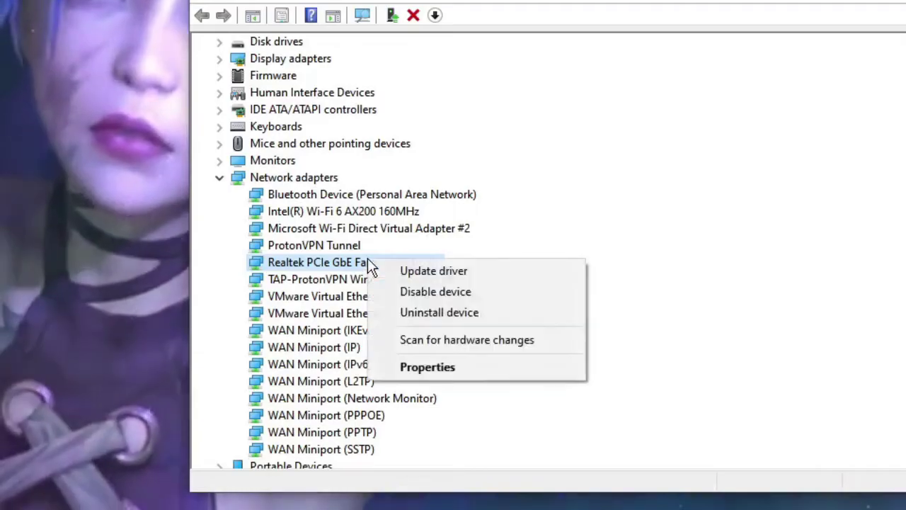
left_click(447, 313)
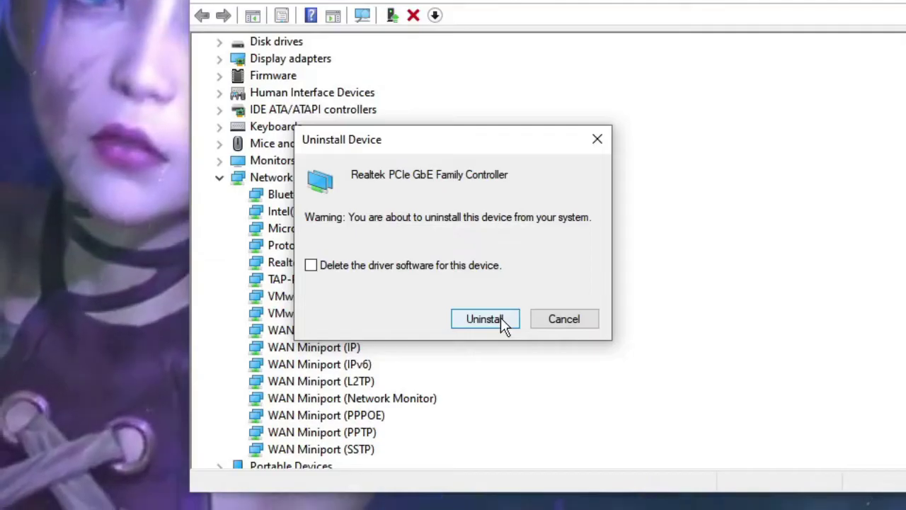
left_click(577, 319)
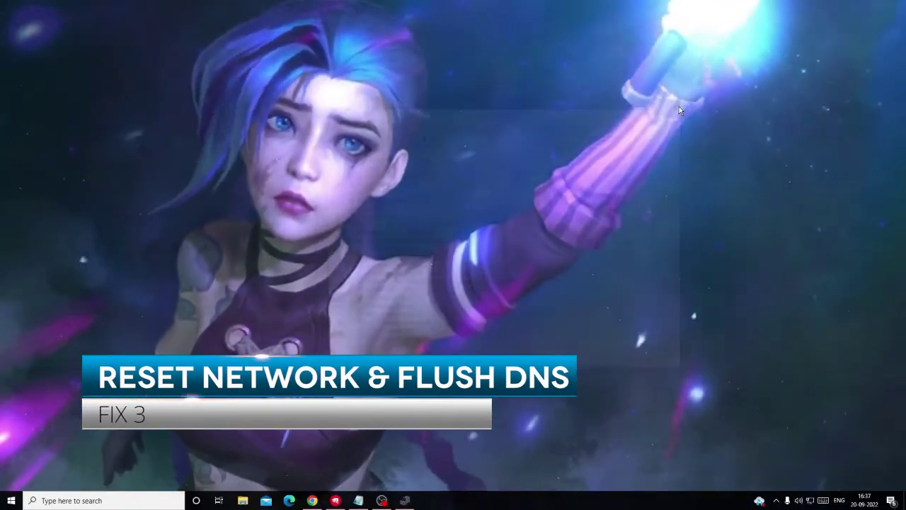
Open an administrator Command Prompt and run netsh int ip reset c:\resetlog.txt.
left_click(129, 503)
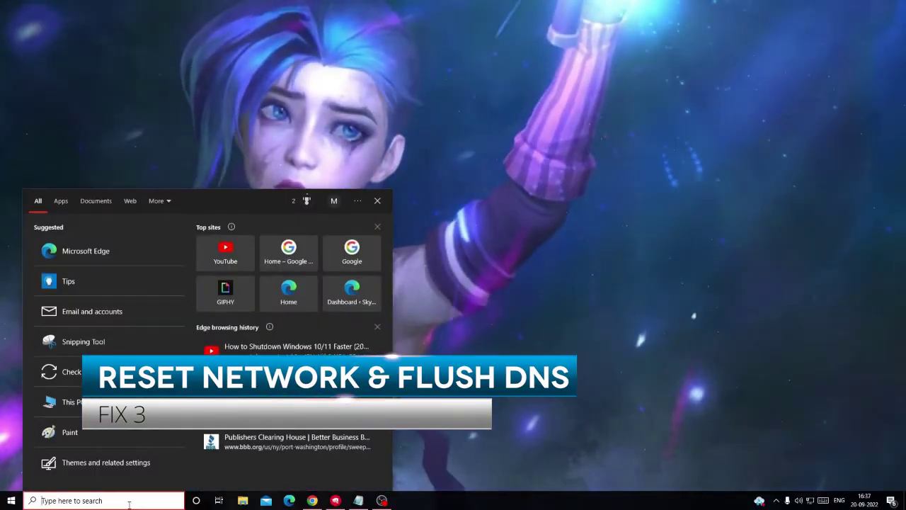
type("cmd")
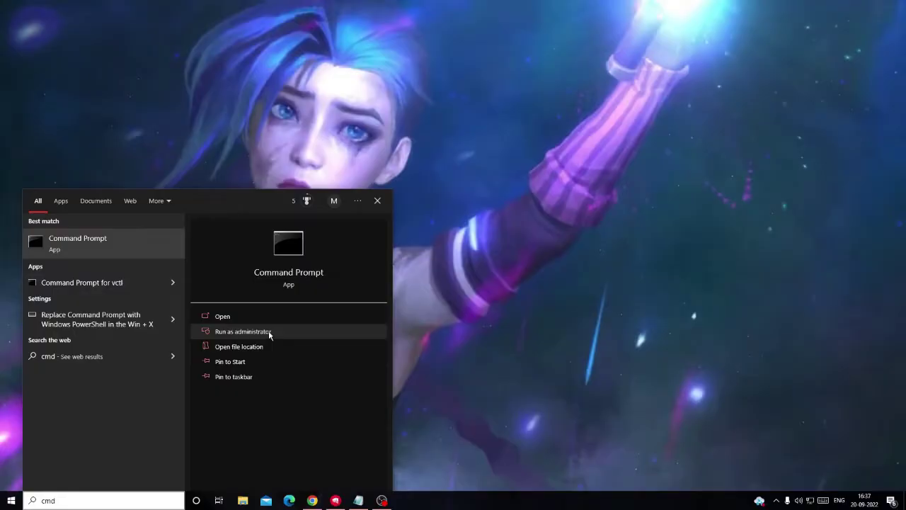
left_click(269, 331)
left_click_drag(441, 73, 658, 139)
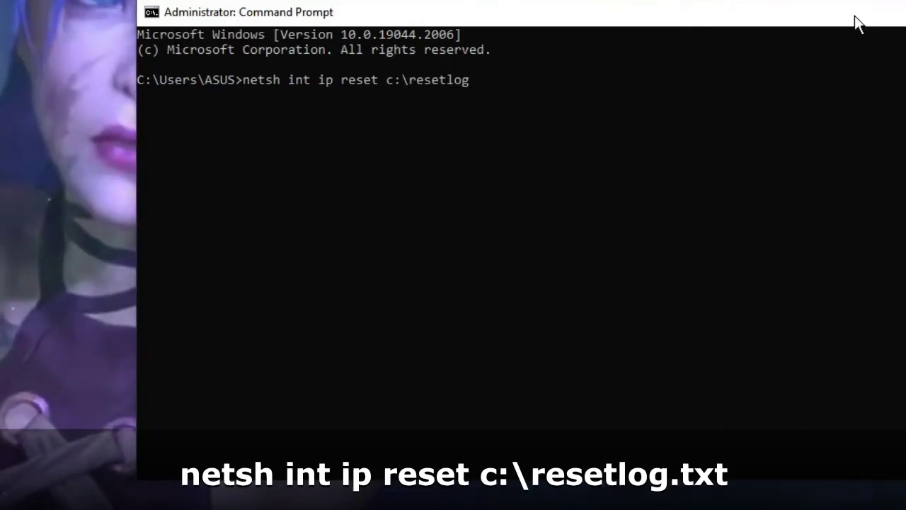
type("xt")
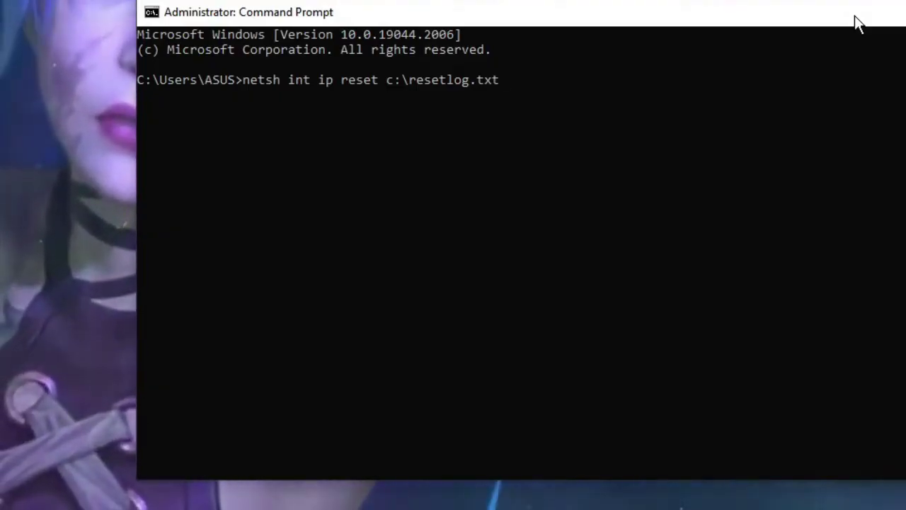
key("Return")
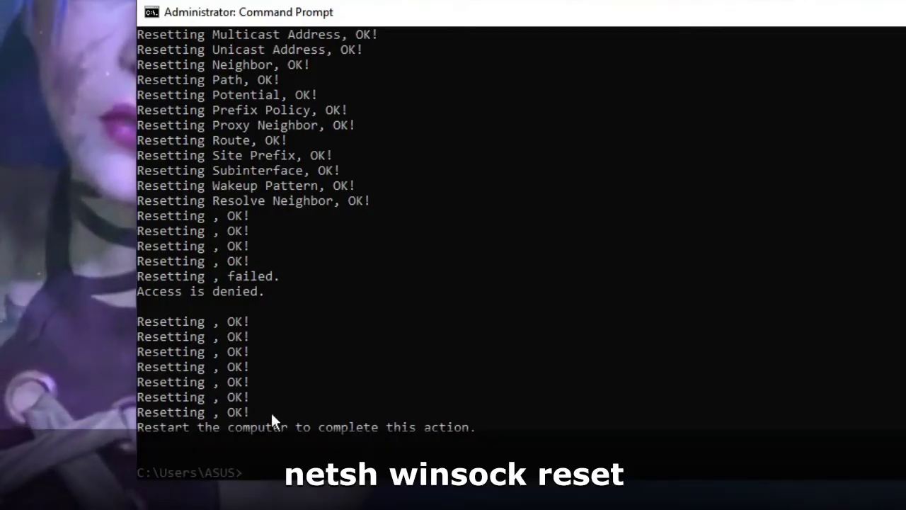
Run netsh winsock reset followed by ipconfig /flushdns.
type("netsh")
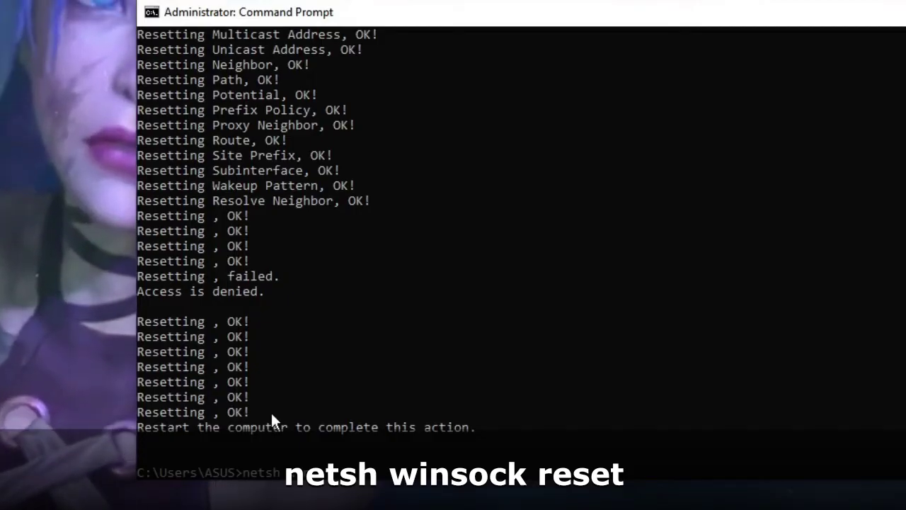
type(" winsock rese")
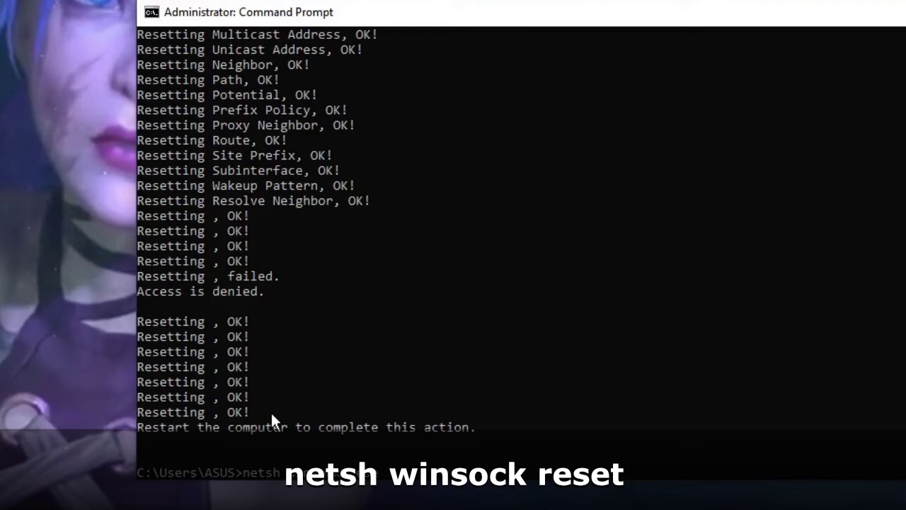
type("t")
key("Return")
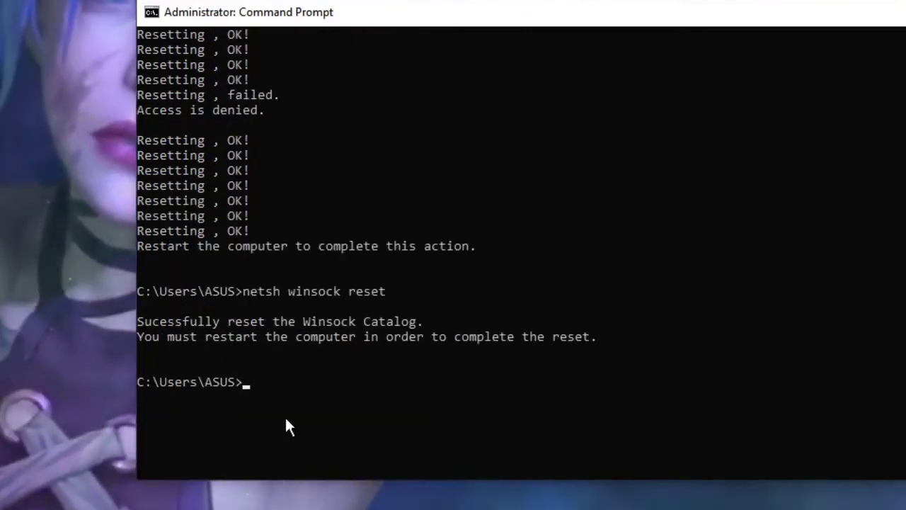
type("ip")
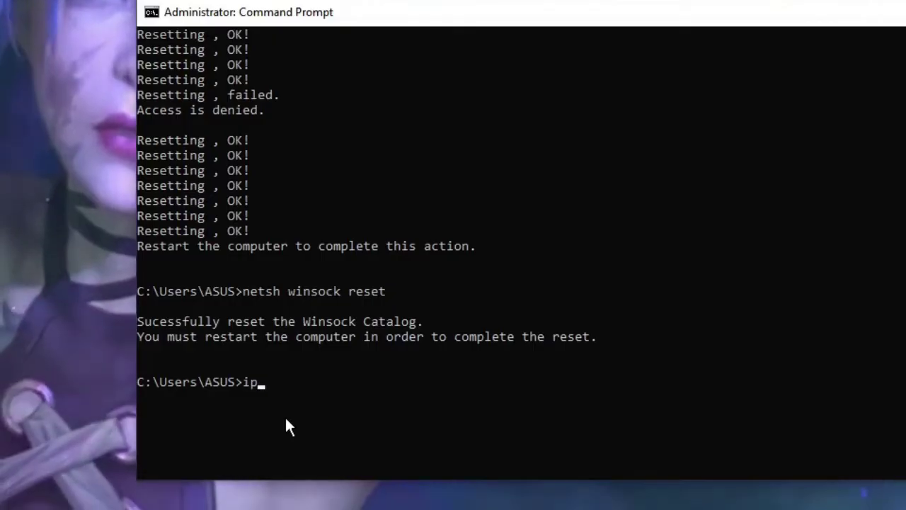
type("config /")
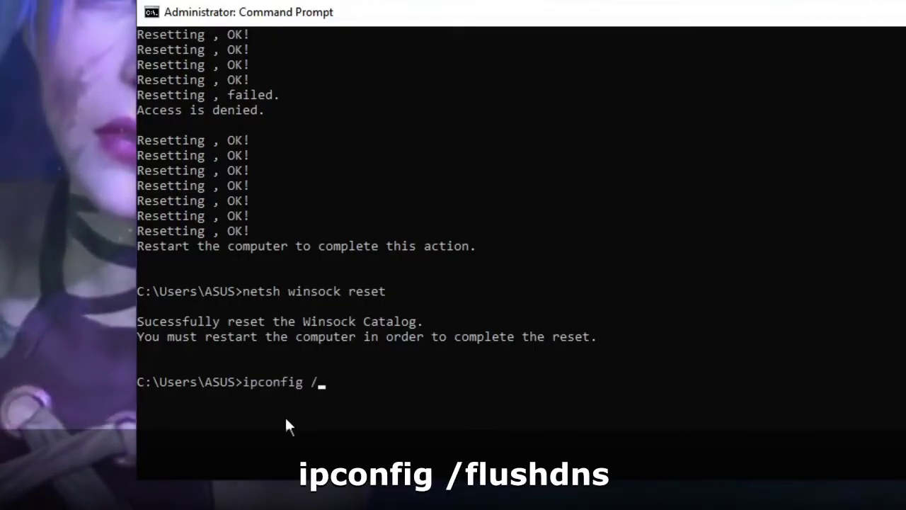
type("flushdns")
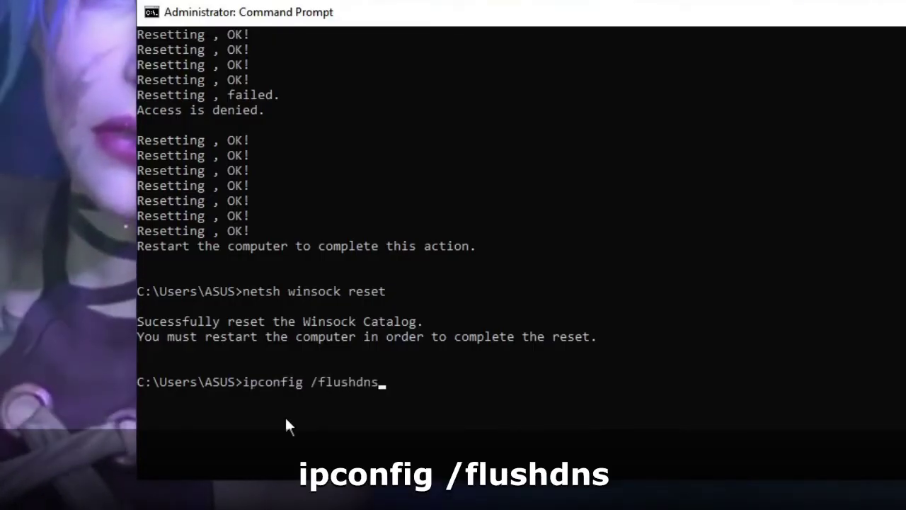
key("Return")
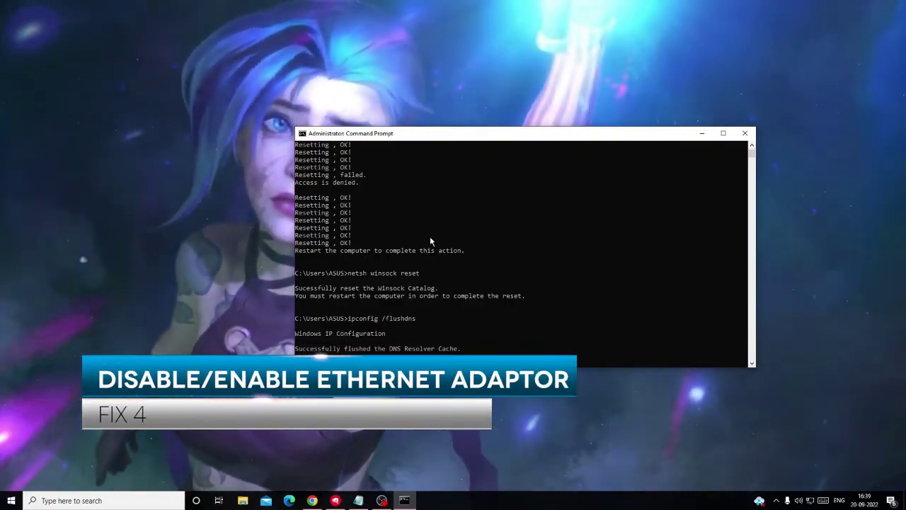
Close Command Prompt and open Network Connections via ncpa.cpl.
left_click(745, 134)
left_click(155, 500)
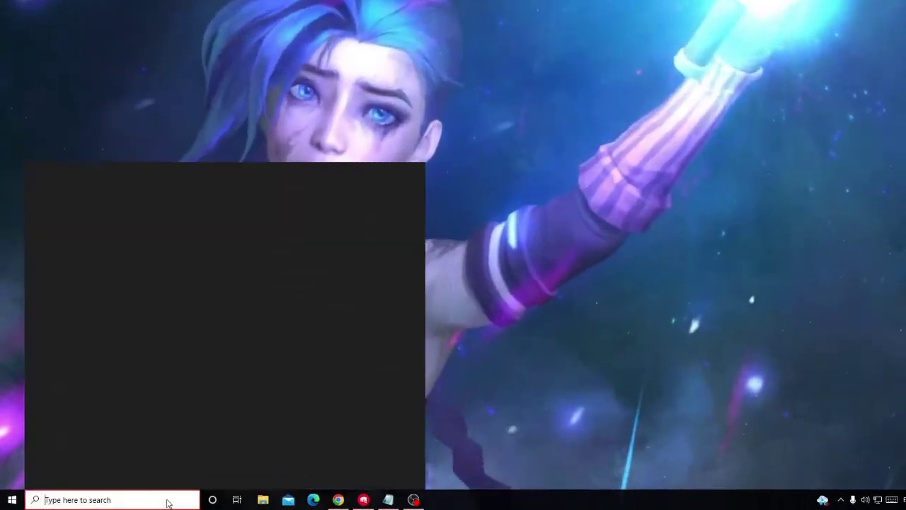
type("ncp")
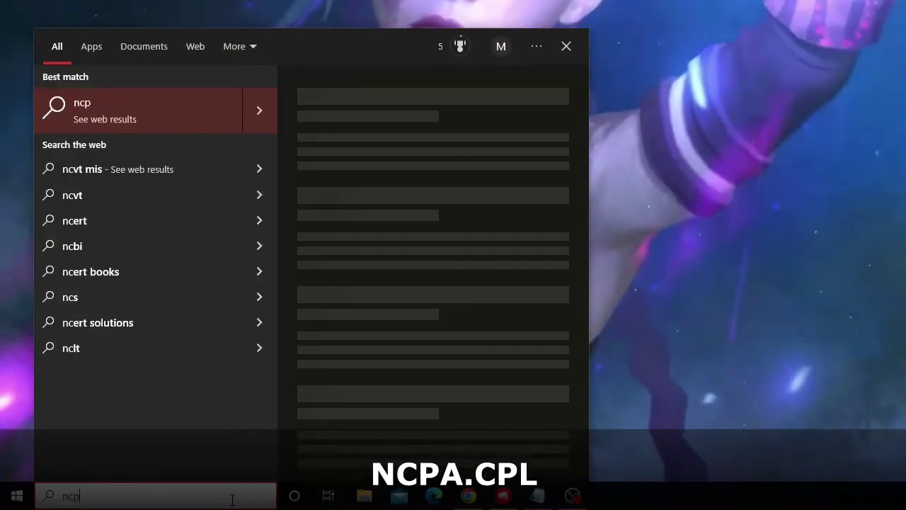
type("a.cpl")
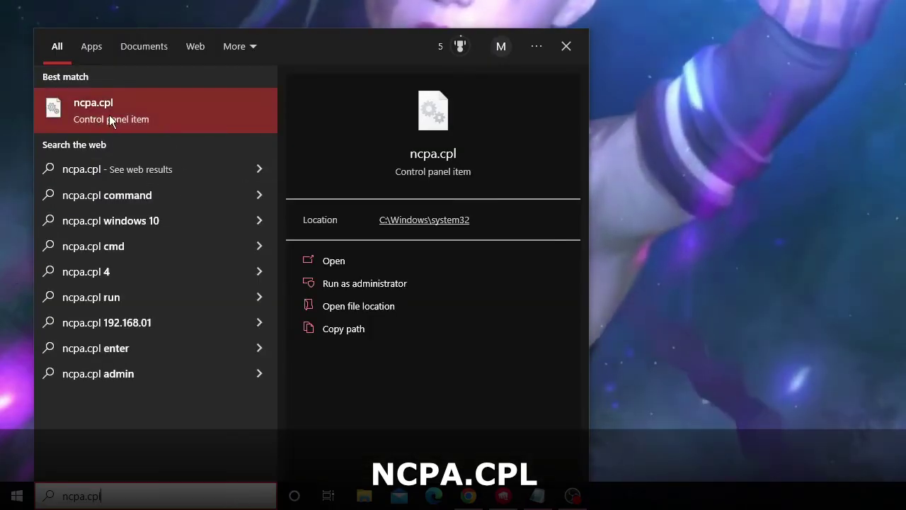
left_click(142, 119)
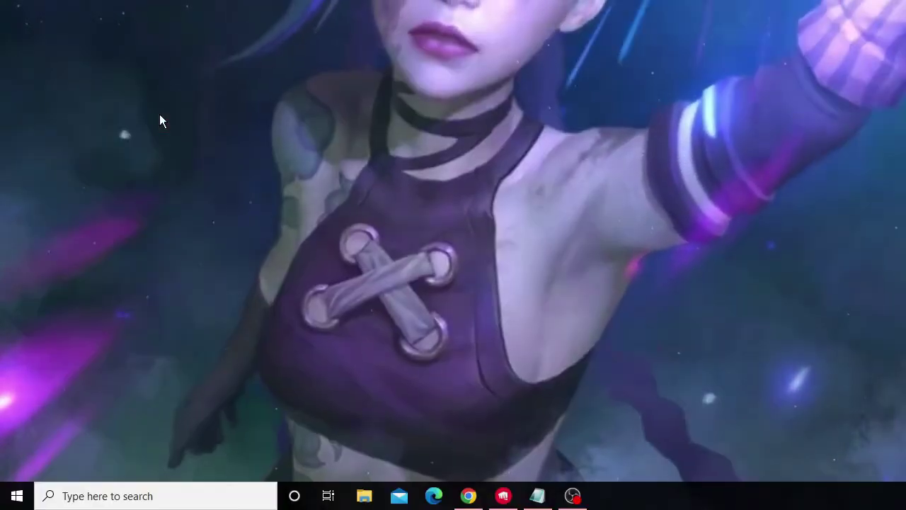
left_click_drag(562, 24, 461, 115)
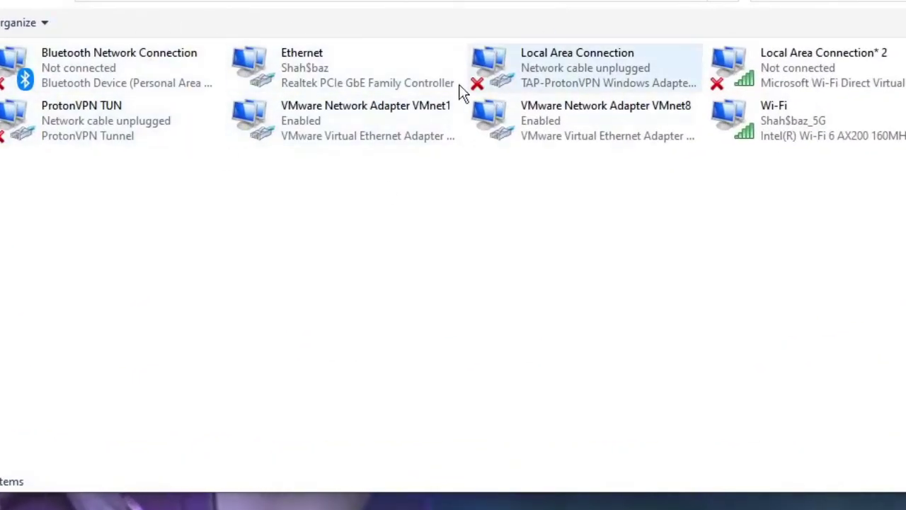
Disable the Ethernet adapter, then enable it again.
left_click(362, 125)
left_click(324, 64)
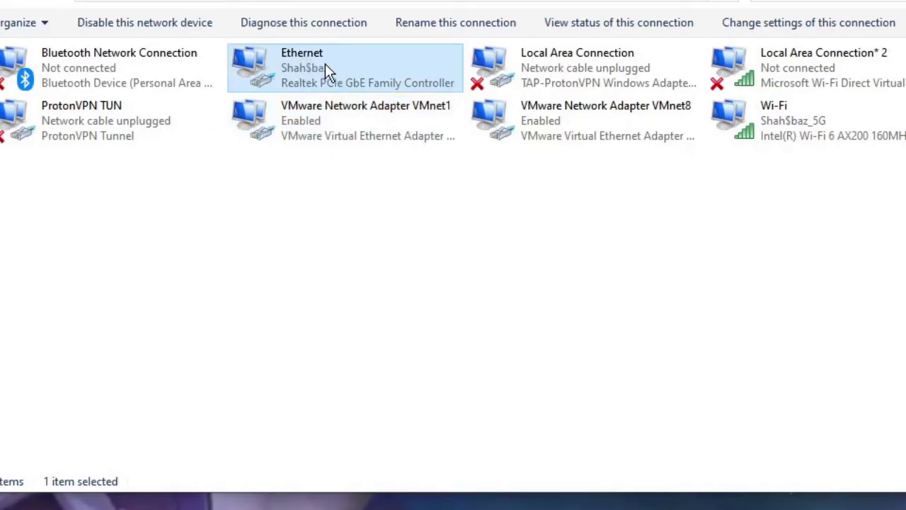
right_click(322, 65)
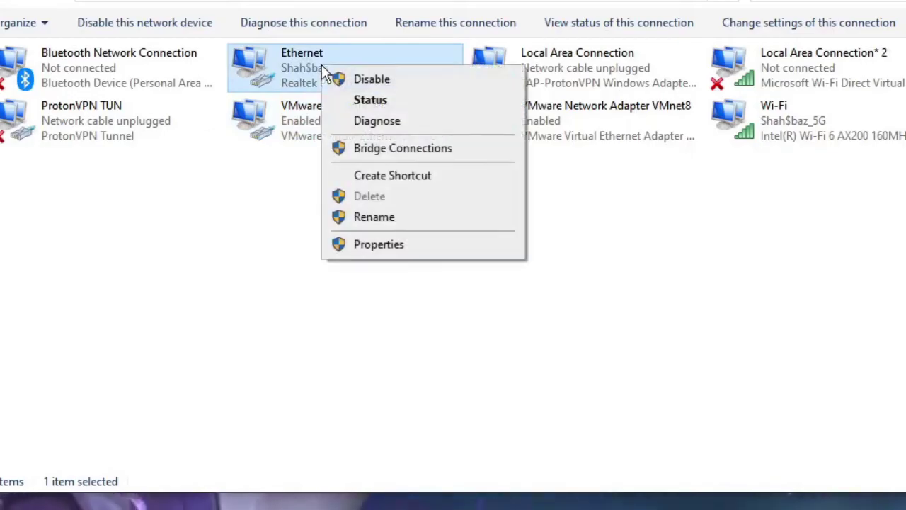
left_click(391, 81)
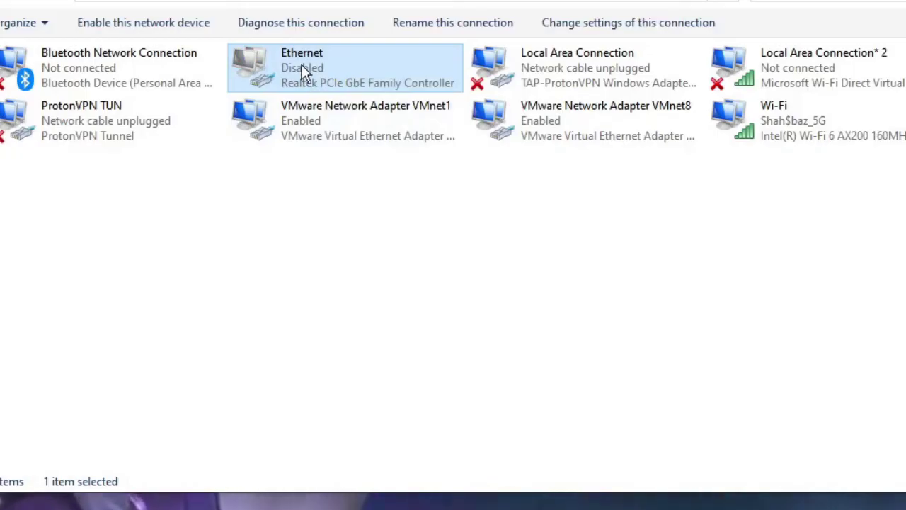
left_click(316, 217)
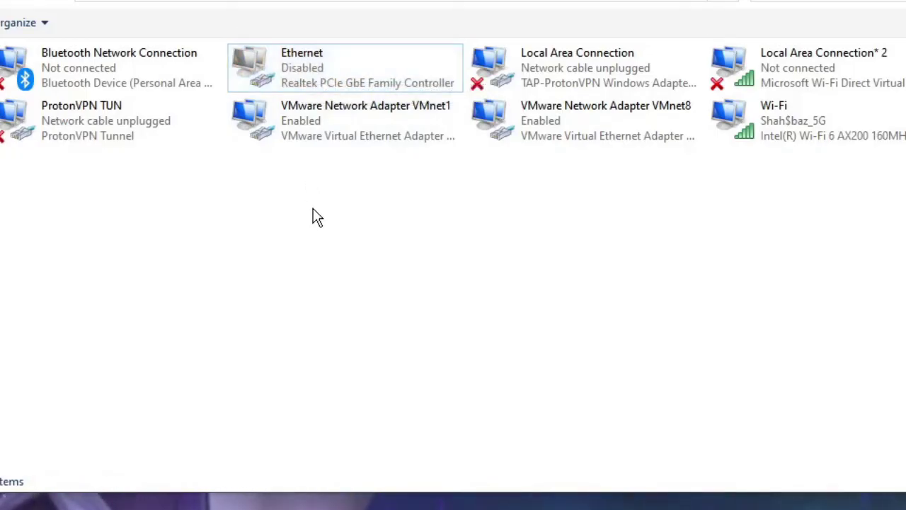
right_click(327, 70)
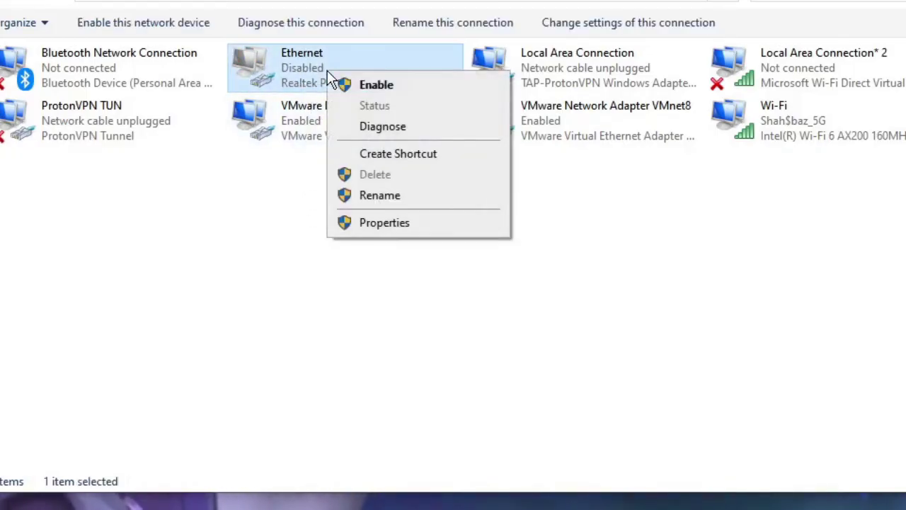
left_click(376, 86)
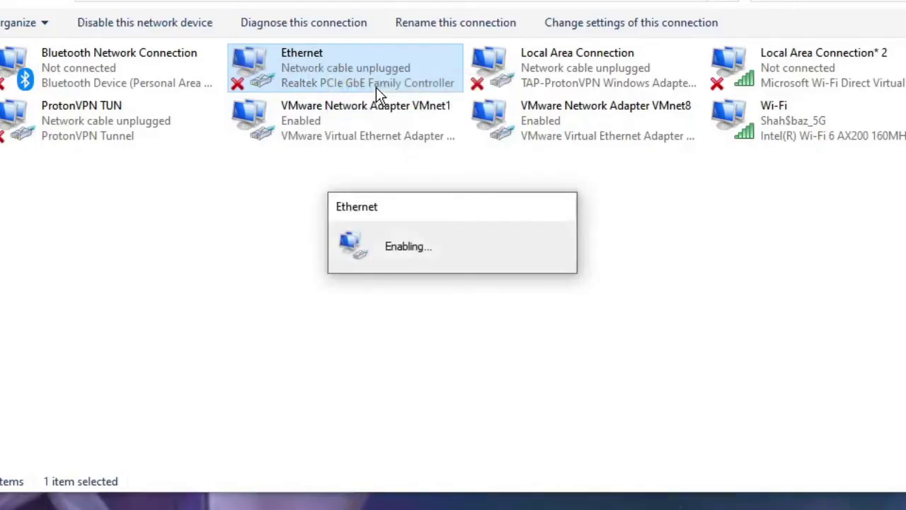